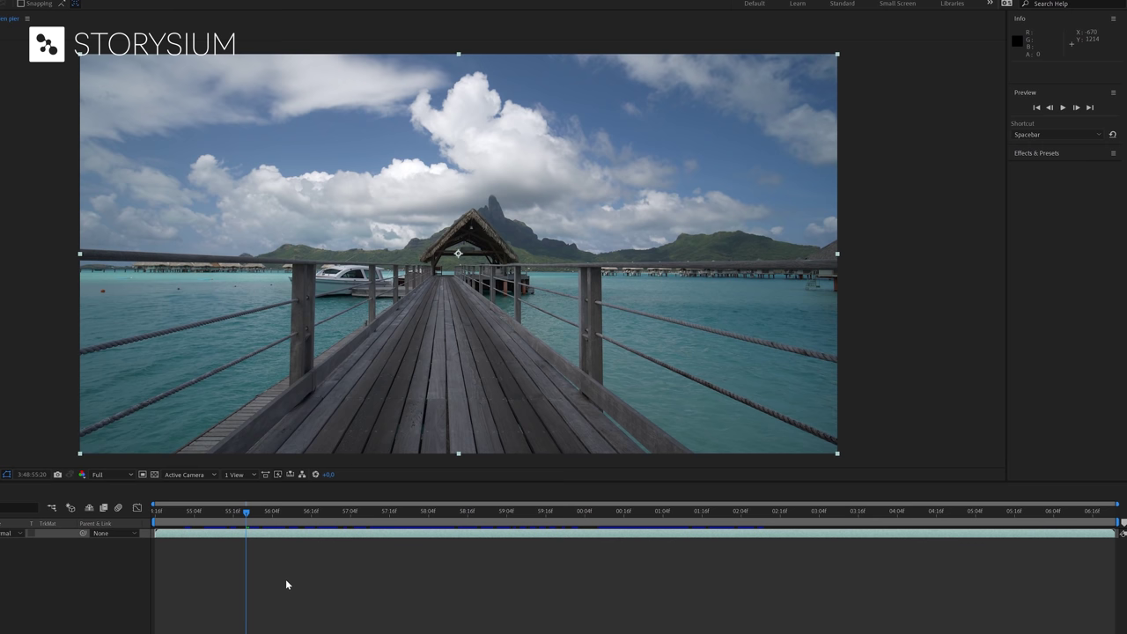
- Search Effects & Presets for '3d ca' to find the 3D Camera Tracker under Perspective
{"action": "left_click_drag", "start_coordinate": [247, 512], "coordinate": [299, 548]}
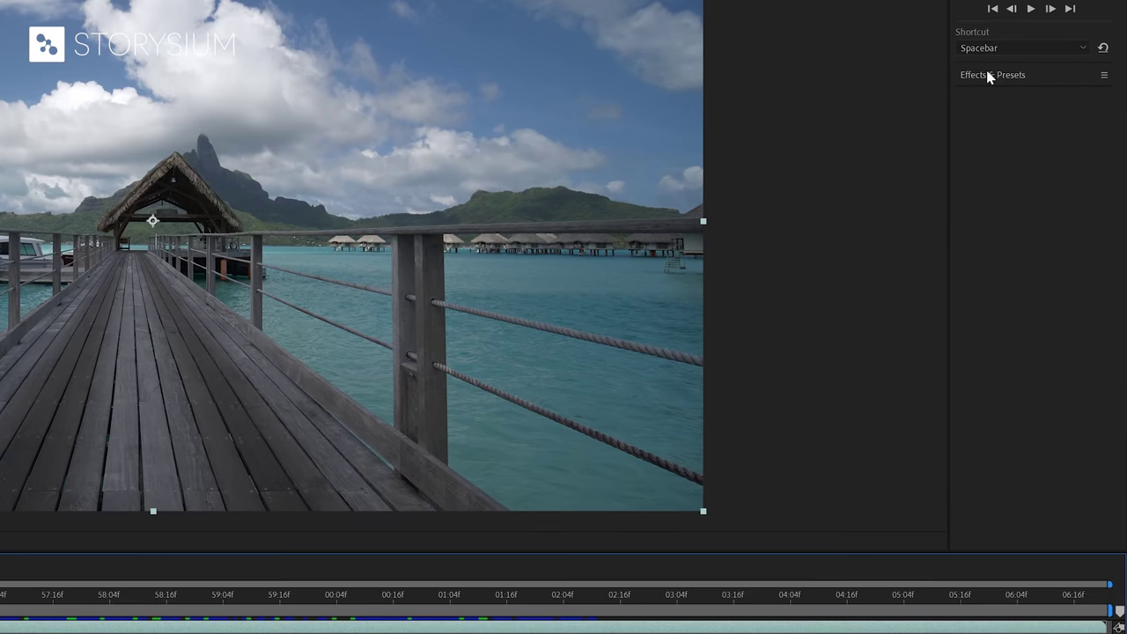
{"action": "left_click", "coordinate": [1035, 152]}
{"action": "left_click", "coordinate": [990, 95]}
{"action": "type", "text": "3d"}
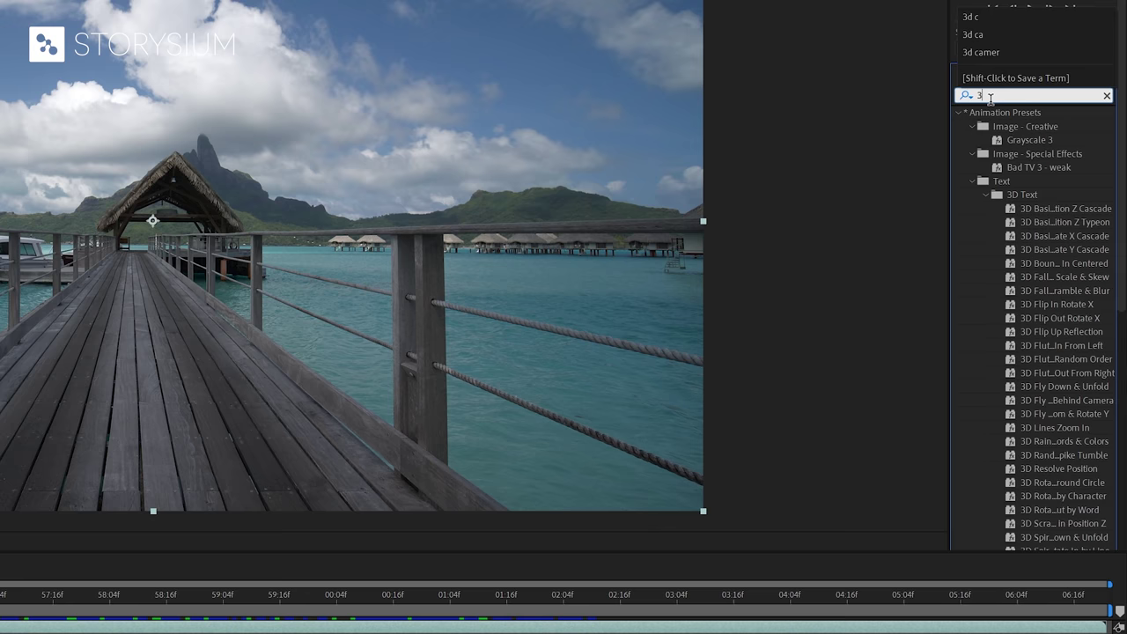
{"action": "type", "text": " ca"}
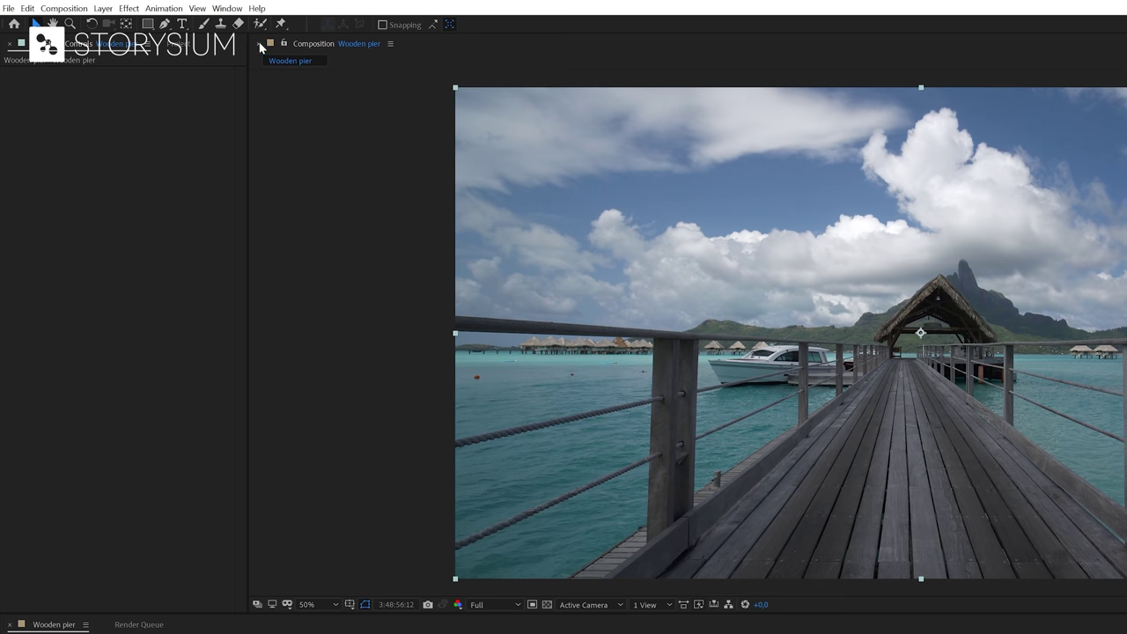
{"action": "left_click", "coordinate": [227, 8]}
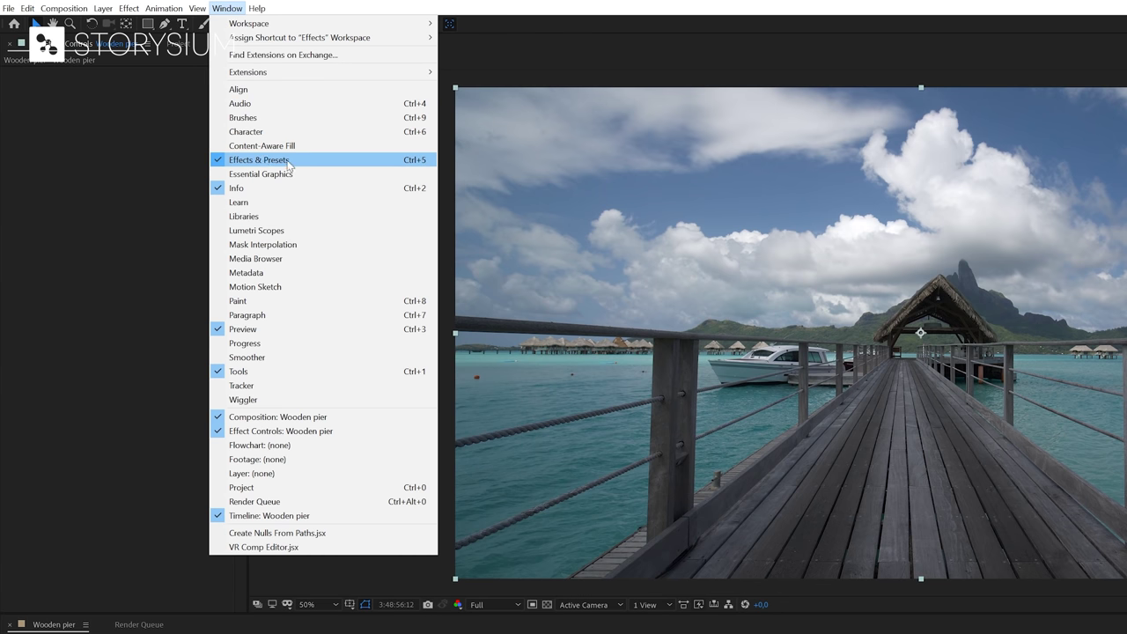
{"action": "left_click", "coordinate": [450, 158]}
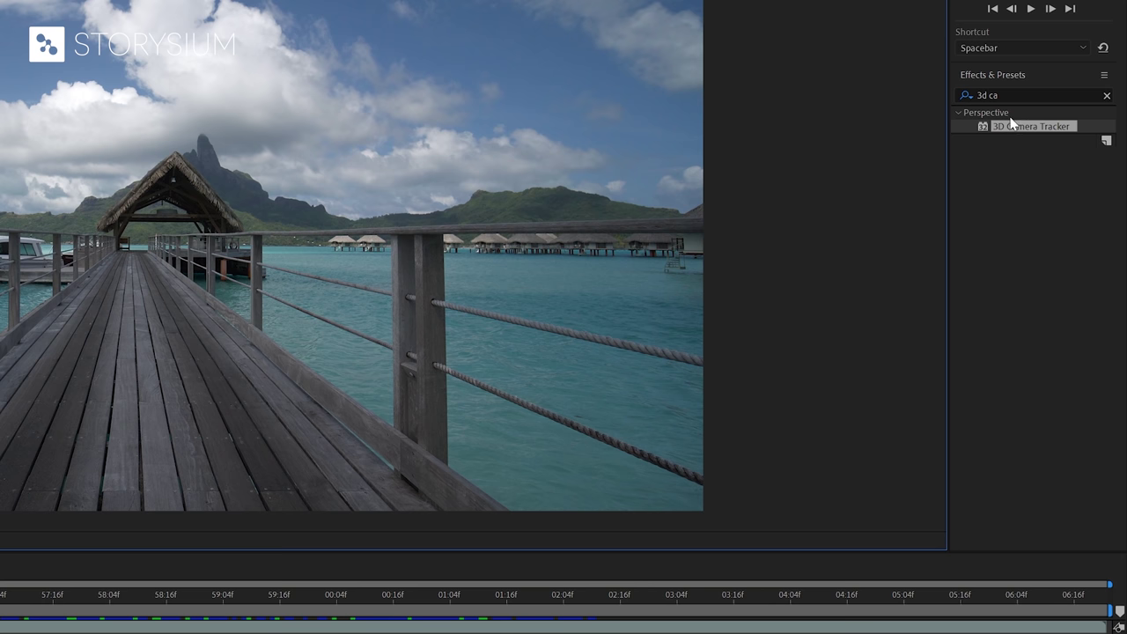
- Apply 3D Camera Tracker to the pier clip and return to the clip start after analysis
{"action": "left_click_drag", "start_coordinate": [1019, 129], "coordinate": [642, 201]}
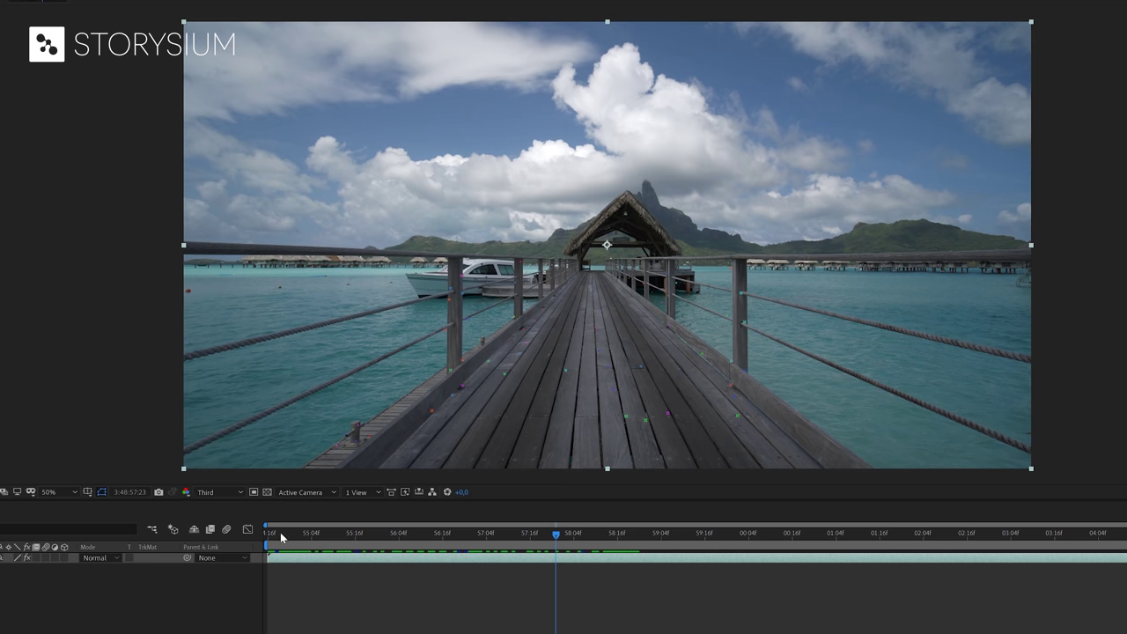
{"action": "left_click_drag", "start_coordinate": [280, 532], "coordinate": [174, 583]}
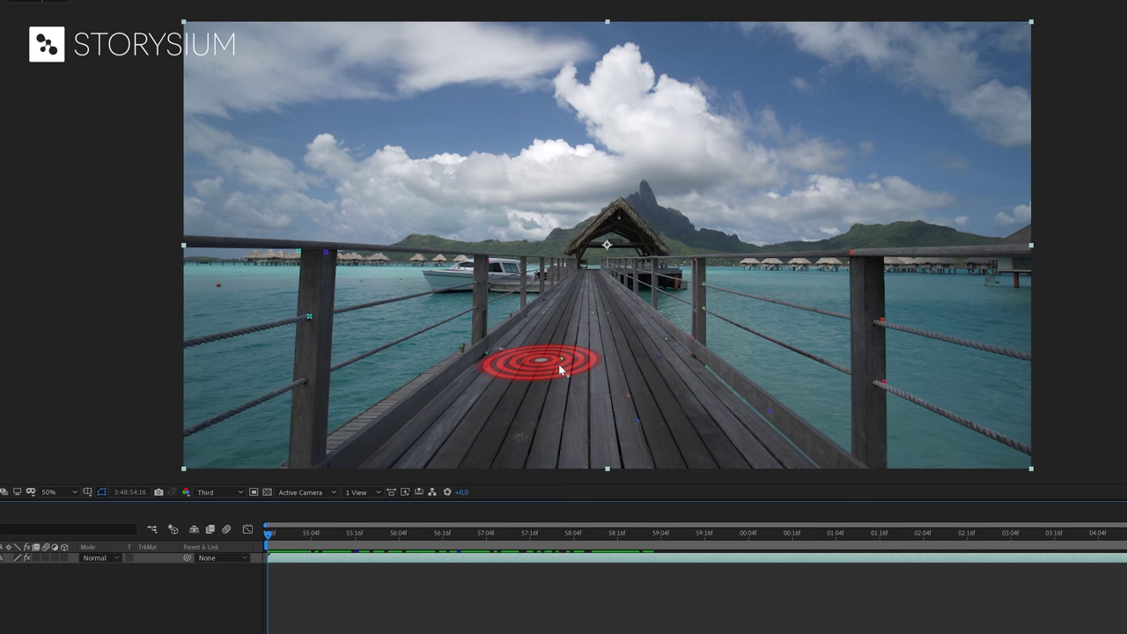
- Create a text layer and tracker camera from the track points on the deck
{"action": "left_click", "coordinate": [558, 363]}
{"action": "right_click", "coordinate": [558, 364]}
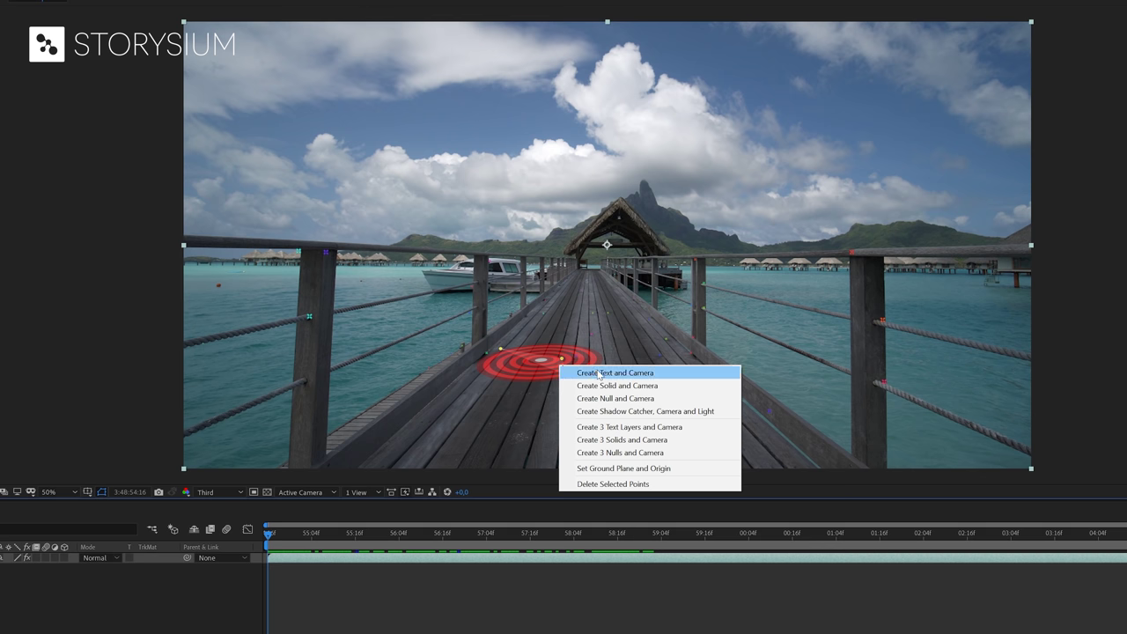
{"action": "left_click", "coordinate": [609, 373]}
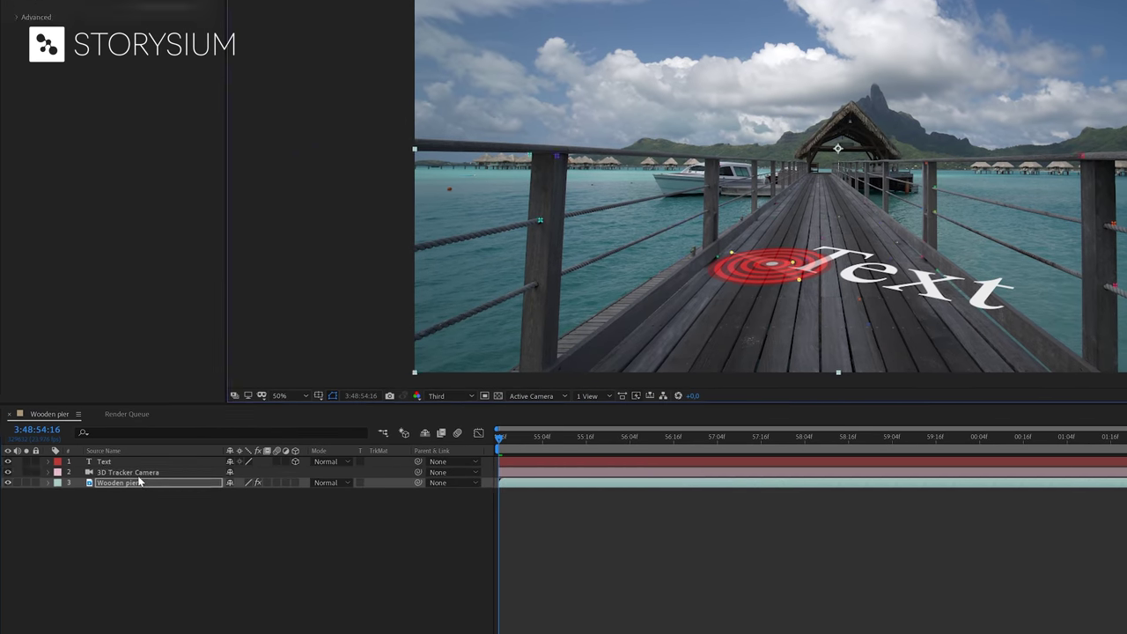
- Set the Text layer's X Rotation to 90° and move it to the pier's middle
{"action": "left_click", "coordinate": [132, 472]}
{"action": "left_click", "coordinate": [110, 462]}
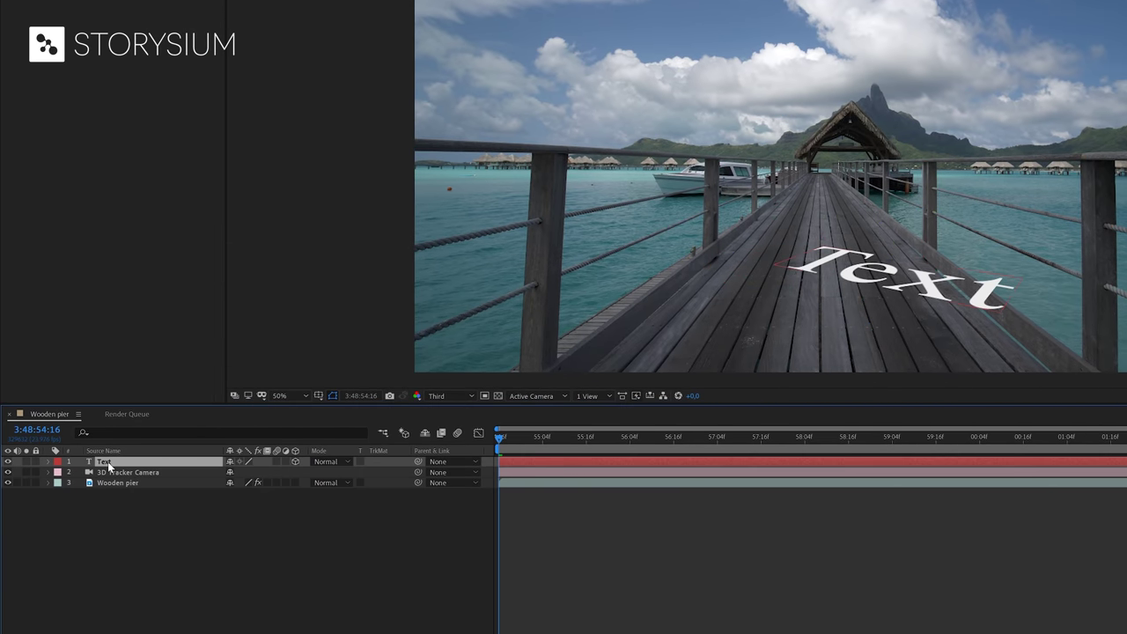
{"action": "left_click", "coordinate": [48, 462]}
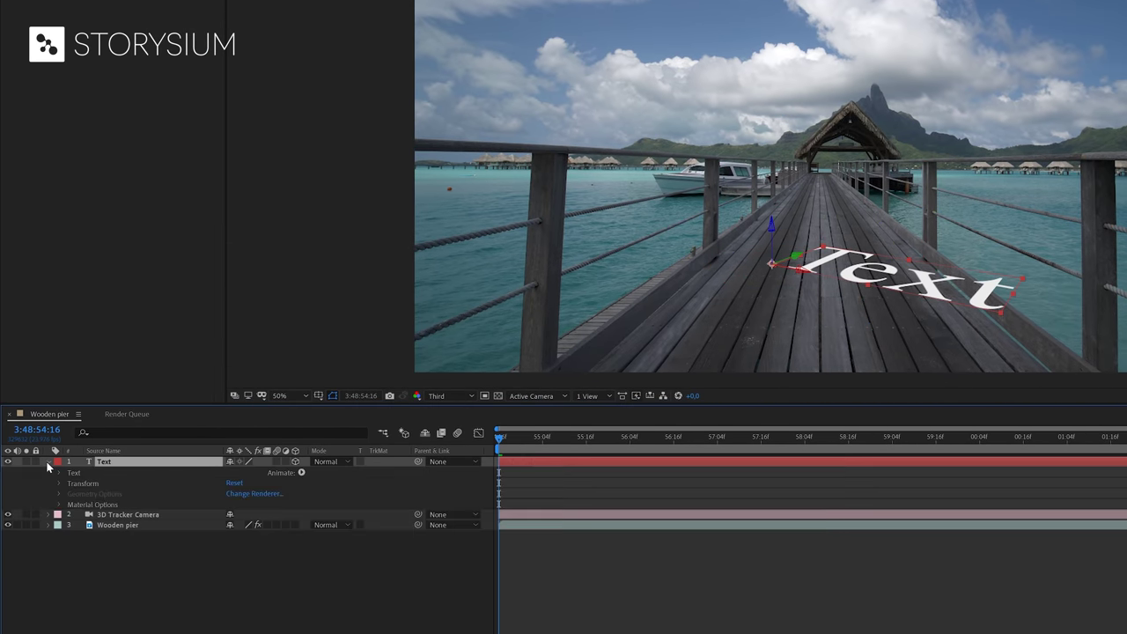
{"action": "left_click", "coordinate": [60, 483]}
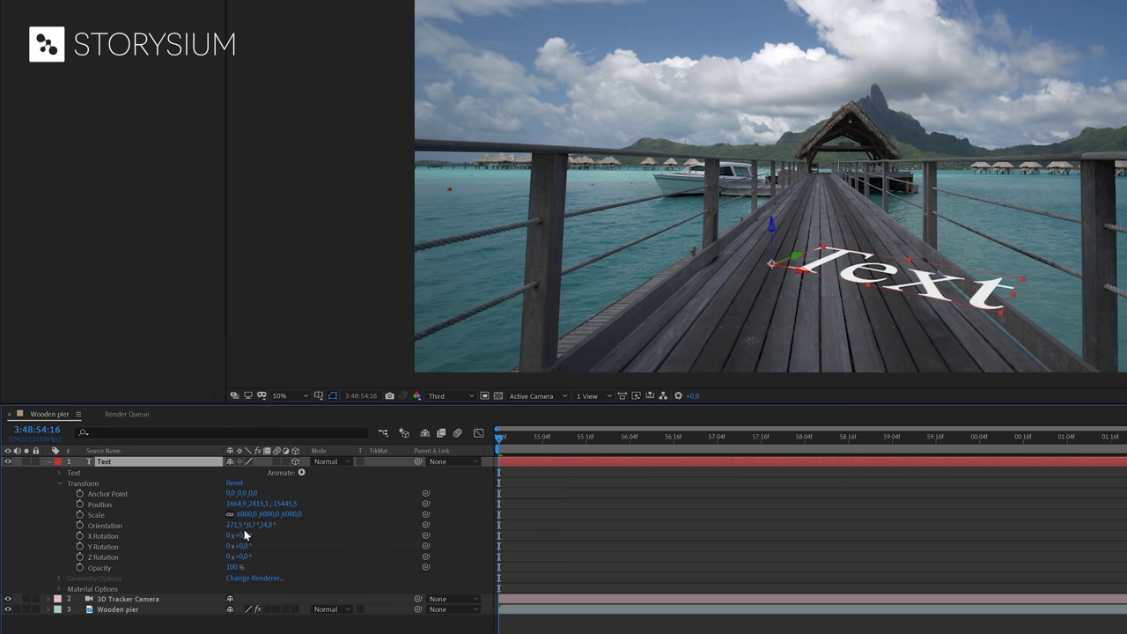
{"action": "left_click_drag", "start_coordinate": [246, 535], "coordinate": [237, 556]}
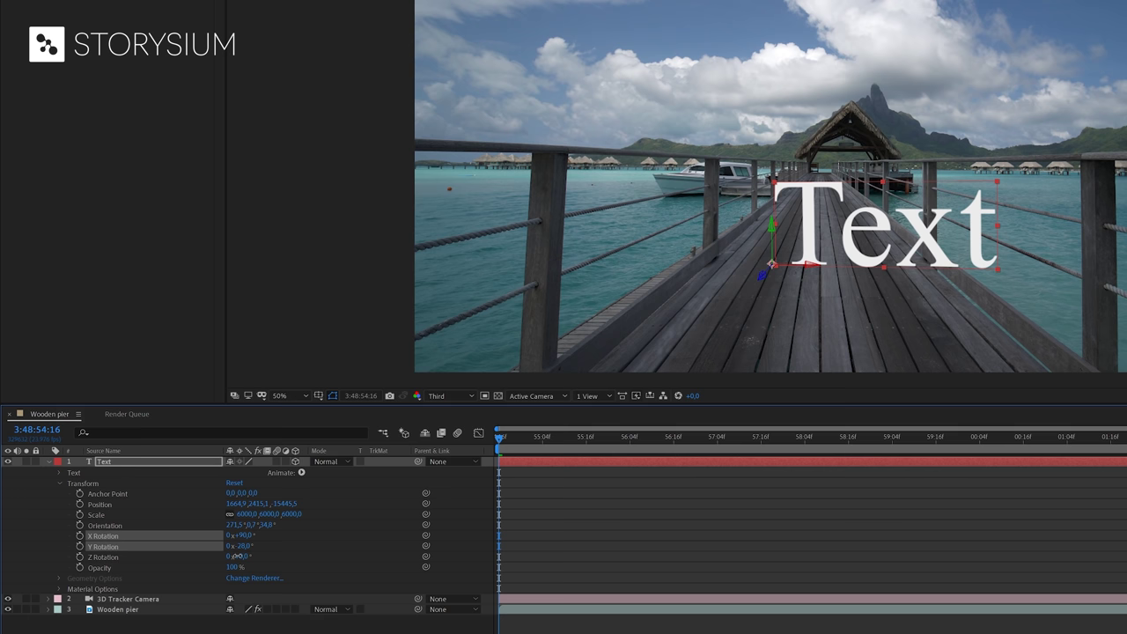
{"action": "left_click_drag", "start_coordinate": [902, 245], "coordinate": [827, 219]}
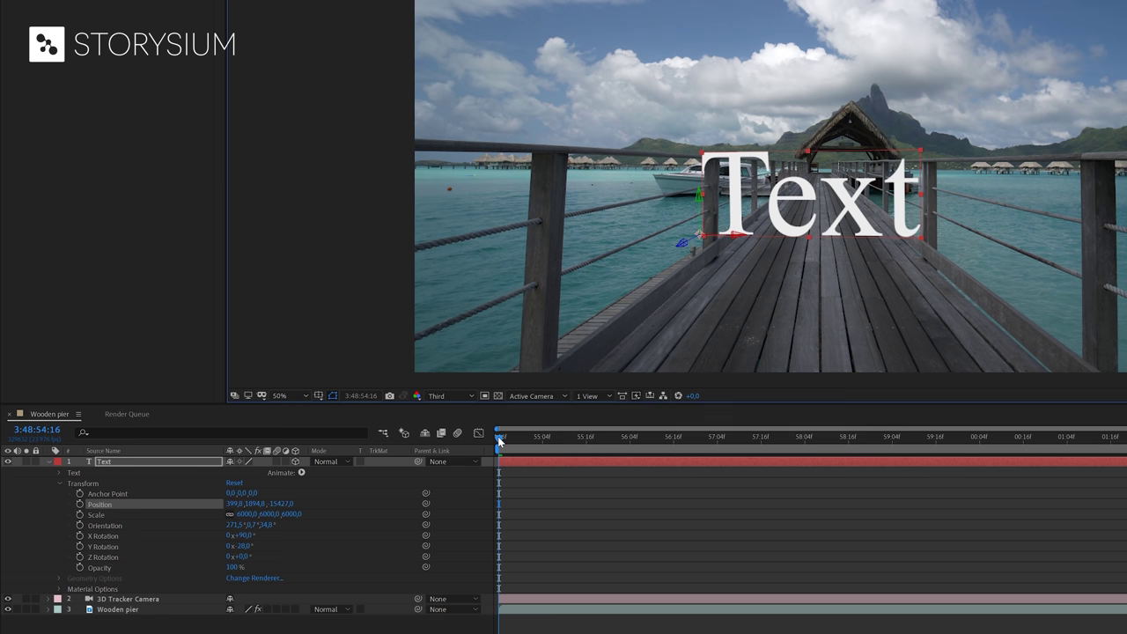
- Preview the text tracking, then add Camera Lens Blur to the Text layer and expand its settings
{"action": "key", "text": "space"}
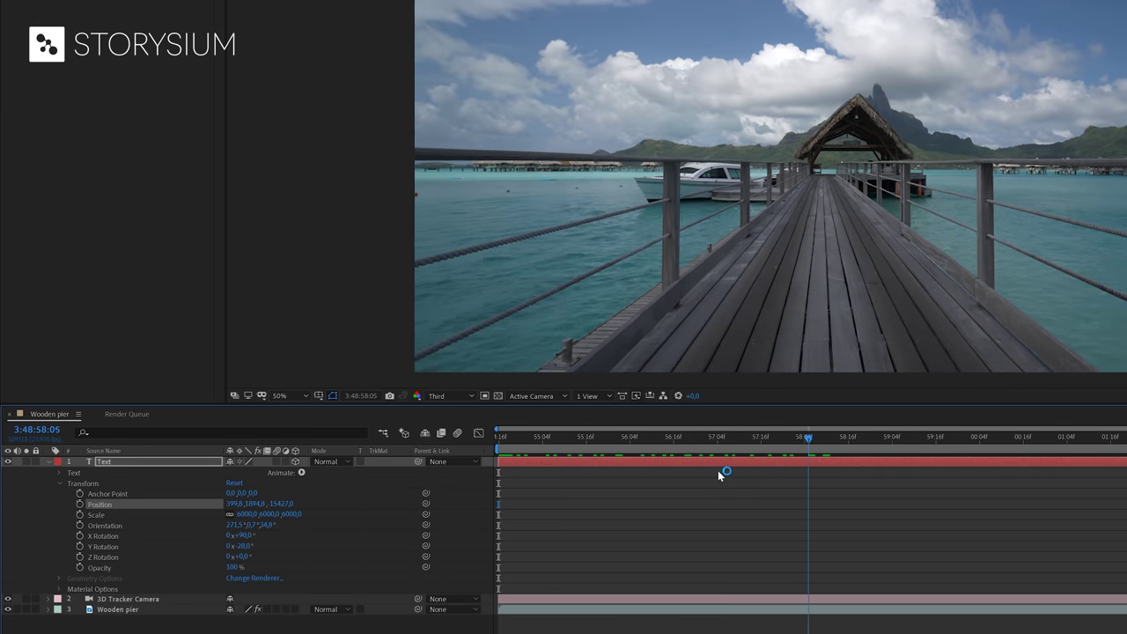
{"action": "key", "text": "space"}
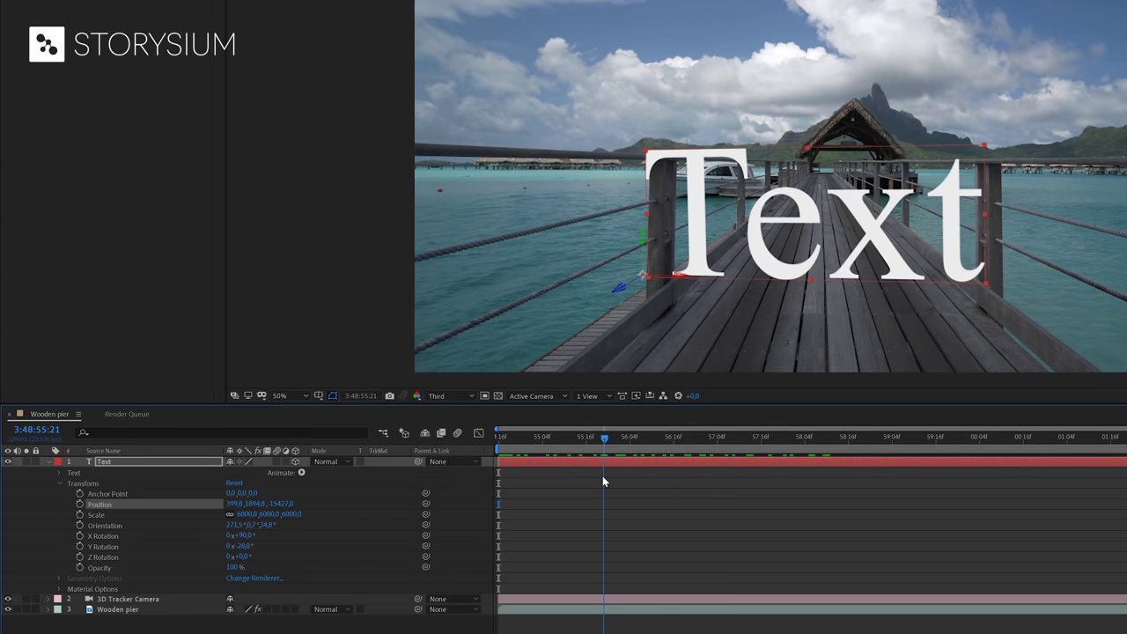
{"action": "key", "text": "space"}
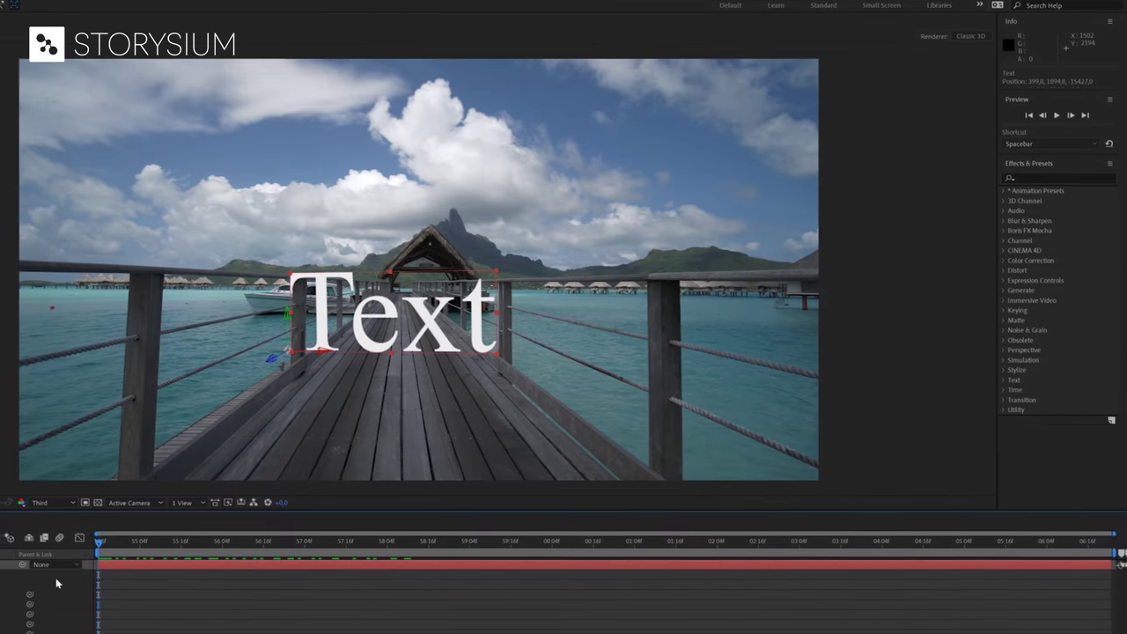
{"action": "left_click", "coordinate": [1030, 178]}
{"action": "type", "text": "camera"}
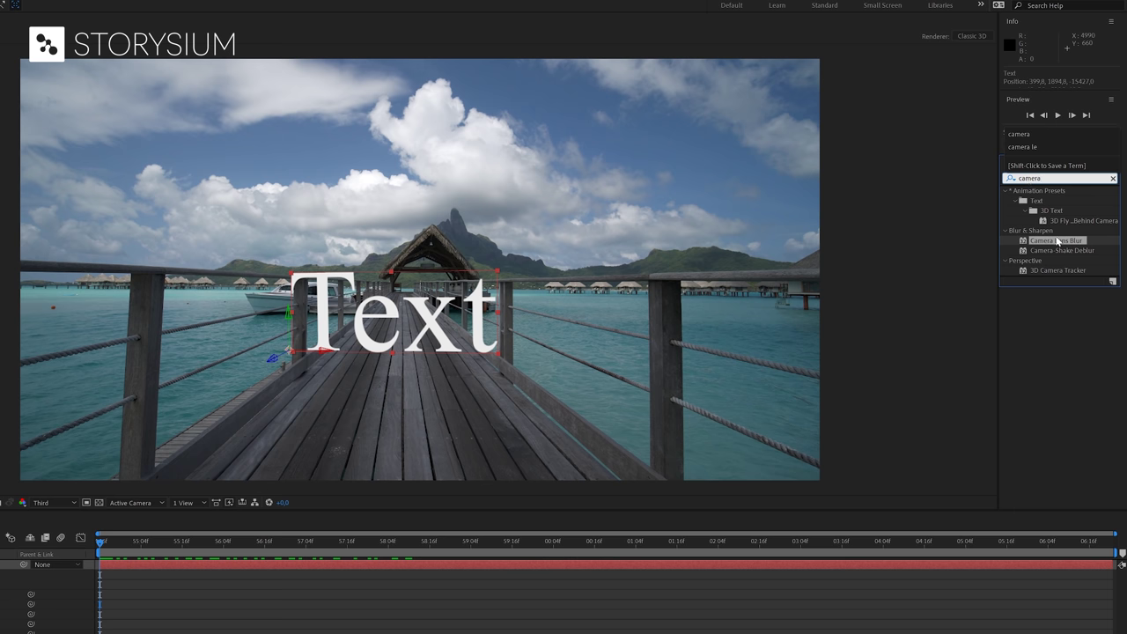
{"action": "left_click_drag", "start_coordinate": [1056, 242], "coordinate": [614, 564]}
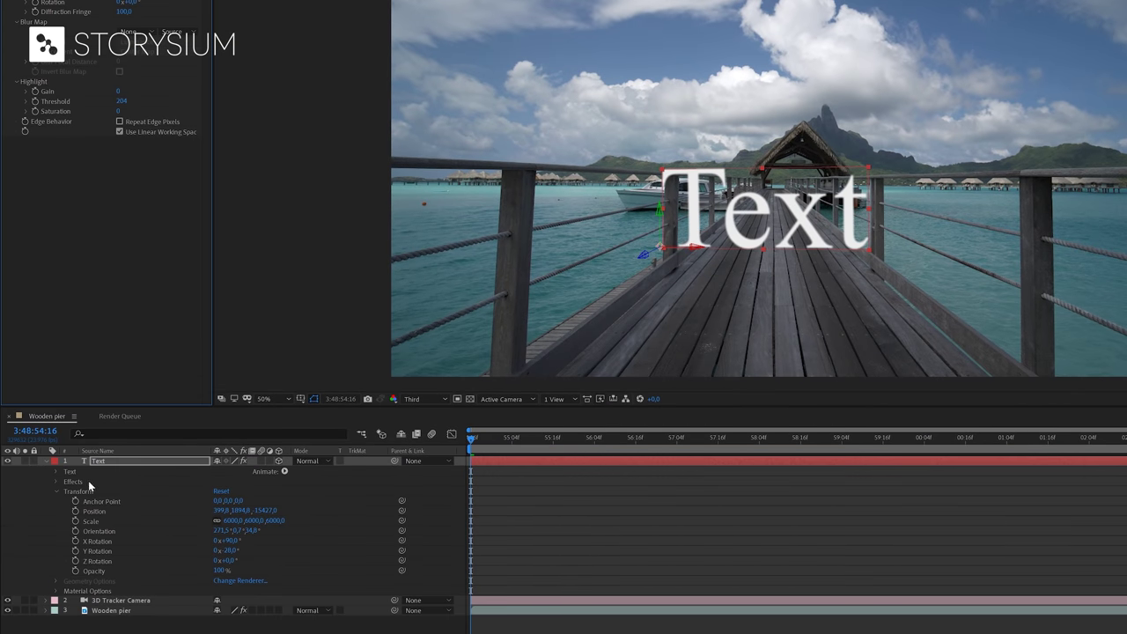
{"action": "left_click", "coordinate": [55, 481]}
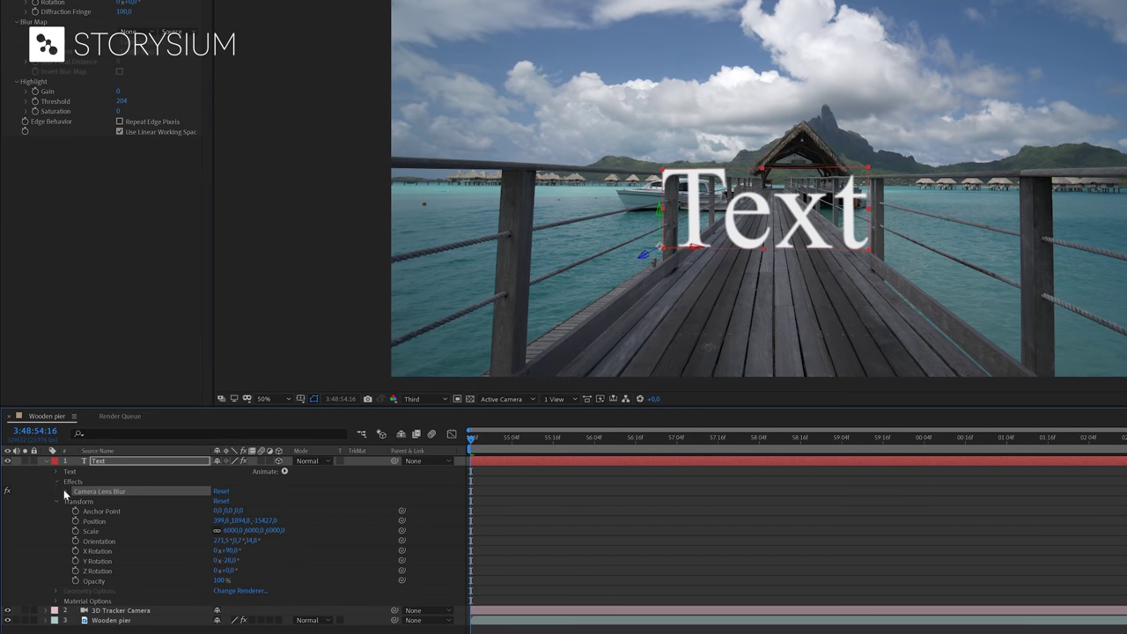
{"action": "left_click", "coordinate": [66, 491]}
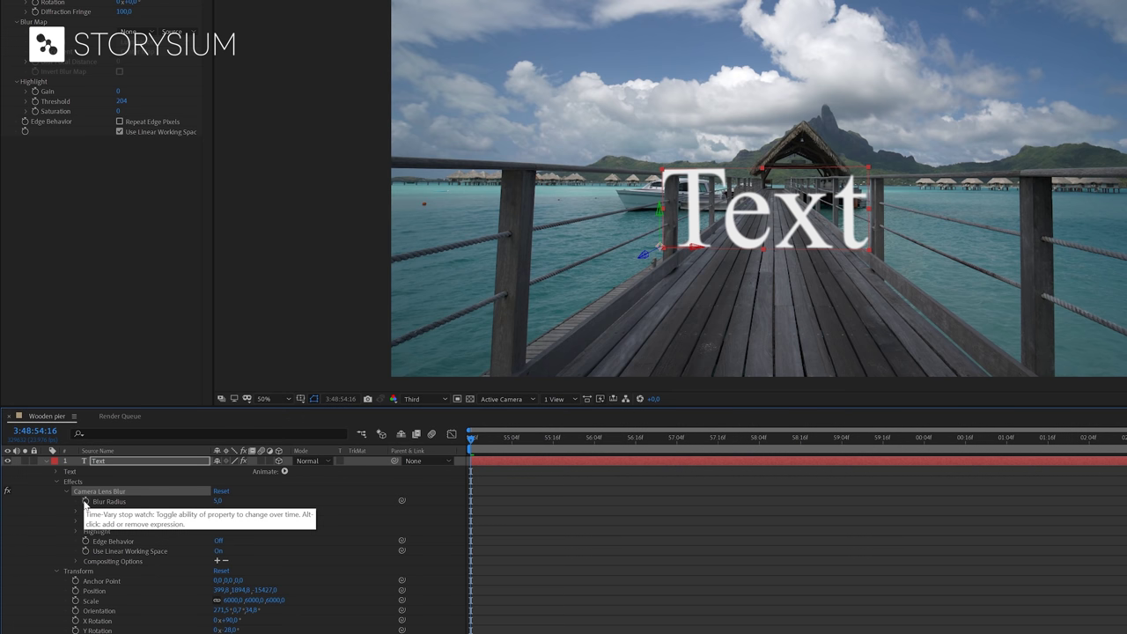
- Keyframe Blur Radius from 0 at 56:16 to 500 at 57:12
{"action": "left_click", "coordinate": [86, 501]}
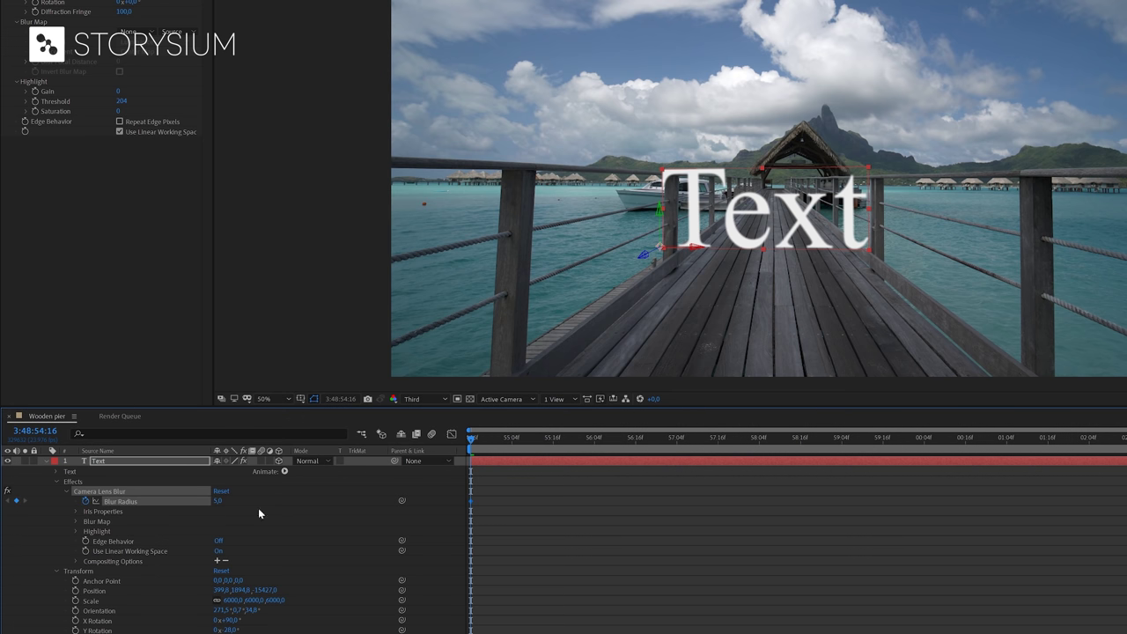
{"action": "left_click_drag", "start_coordinate": [220, 504], "coordinate": [199, 502]}
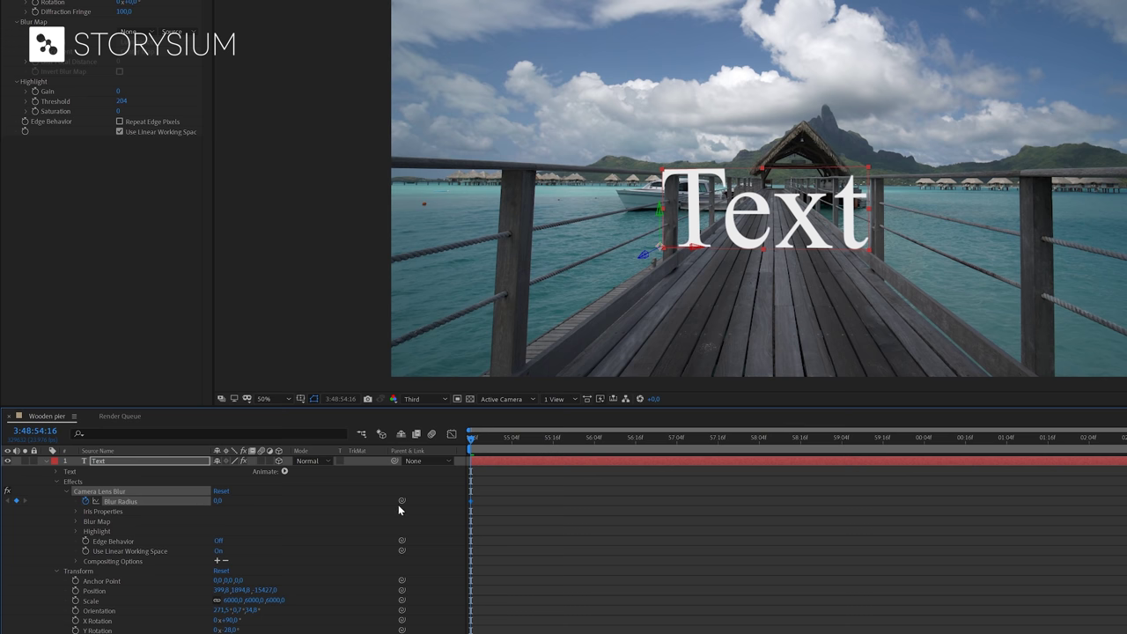
{"action": "left_click_drag", "start_coordinate": [473, 440], "coordinate": [636, 463]}
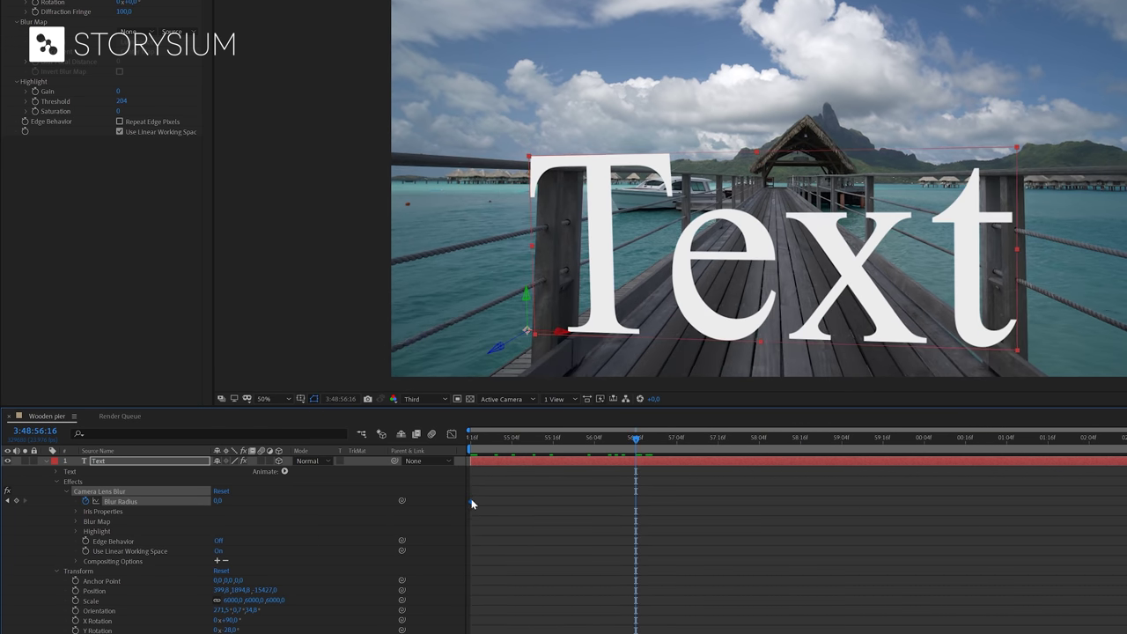
{"action": "left_click_drag", "start_coordinate": [471, 501], "coordinate": [634, 511]}
{"action": "left_click_drag", "start_coordinate": [634, 440], "coordinate": [726, 460]}
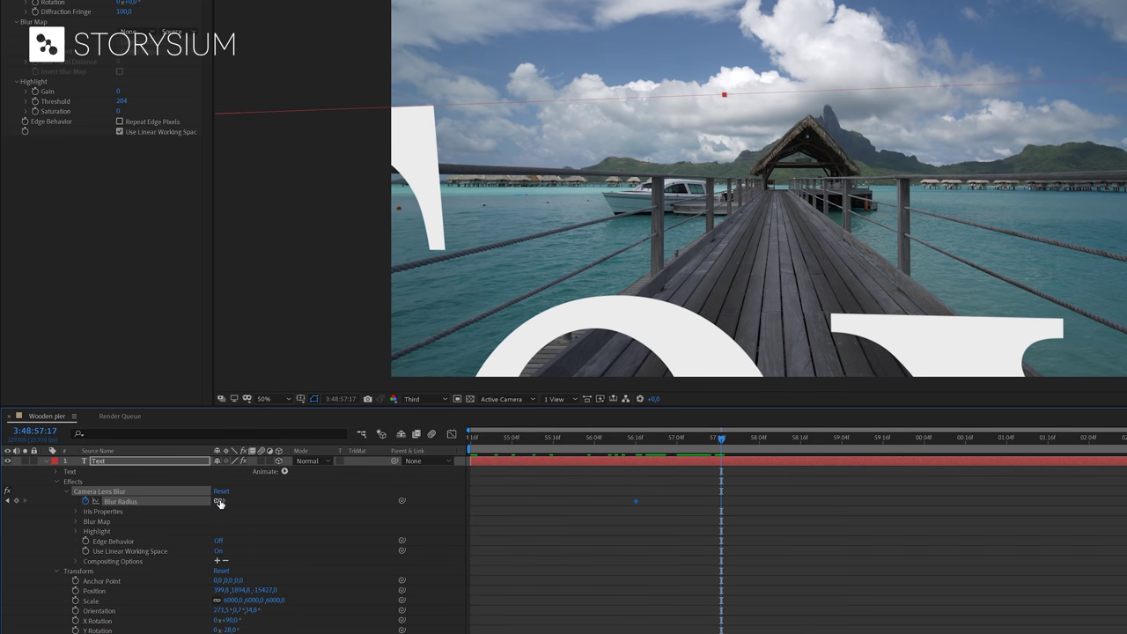
{"action": "left_click_drag", "start_coordinate": [220, 502], "coordinate": [536, 510]}
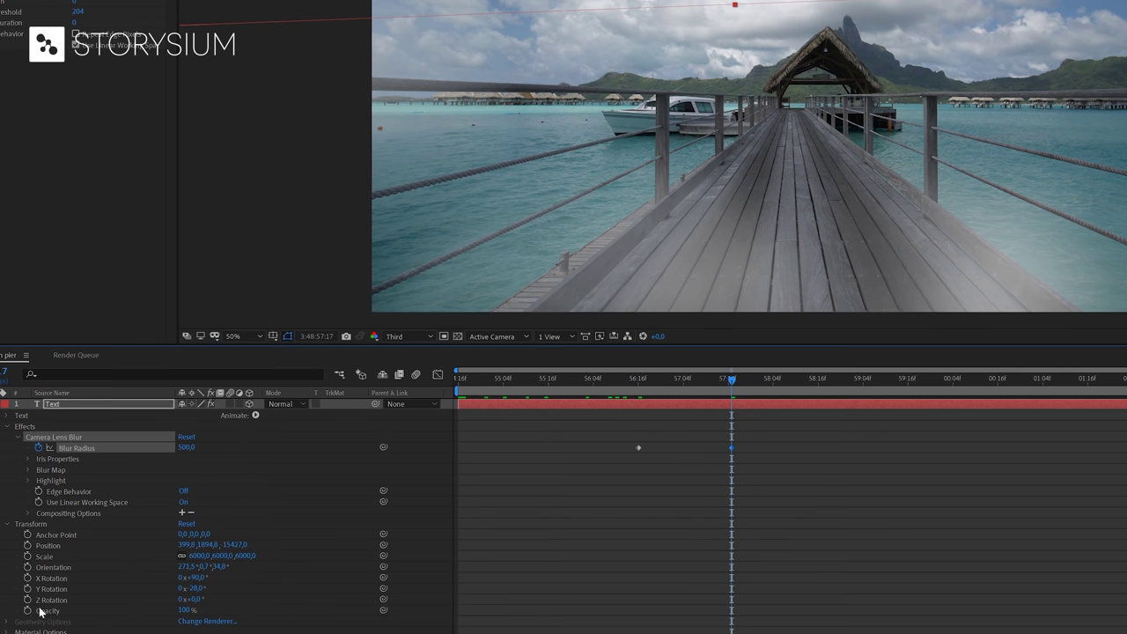
- Keyframe the text's Opacity from 100% at 56:19 to 0% at 57:17
{"action": "left_click", "coordinate": [29, 611]}
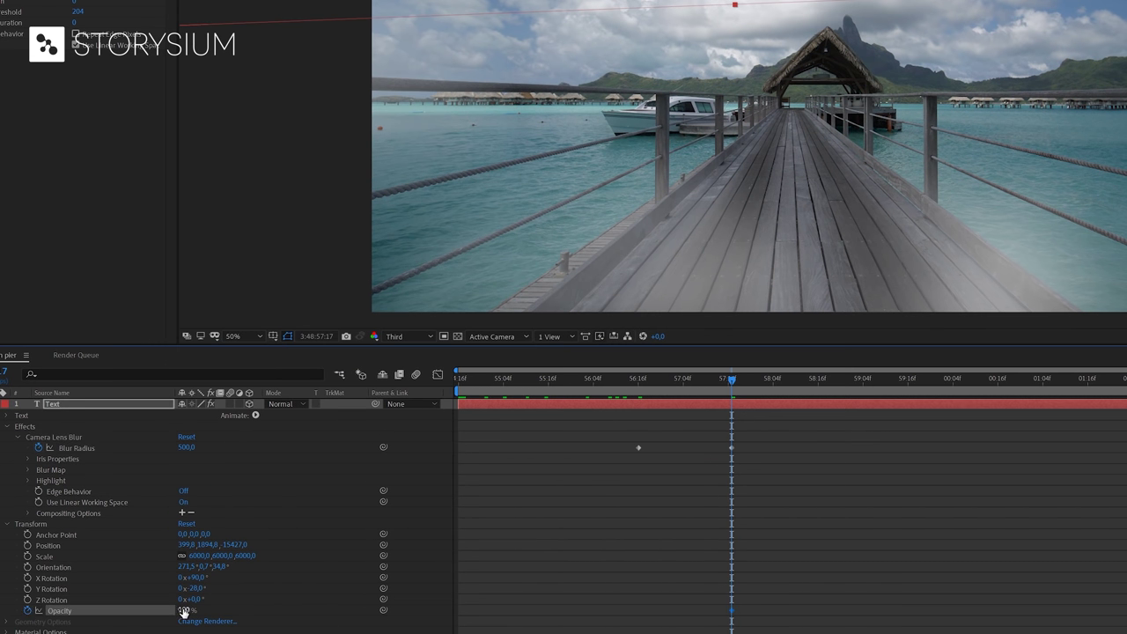
{"action": "left_click_drag", "start_coordinate": [183, 610], "coordinate": [124, 613]}
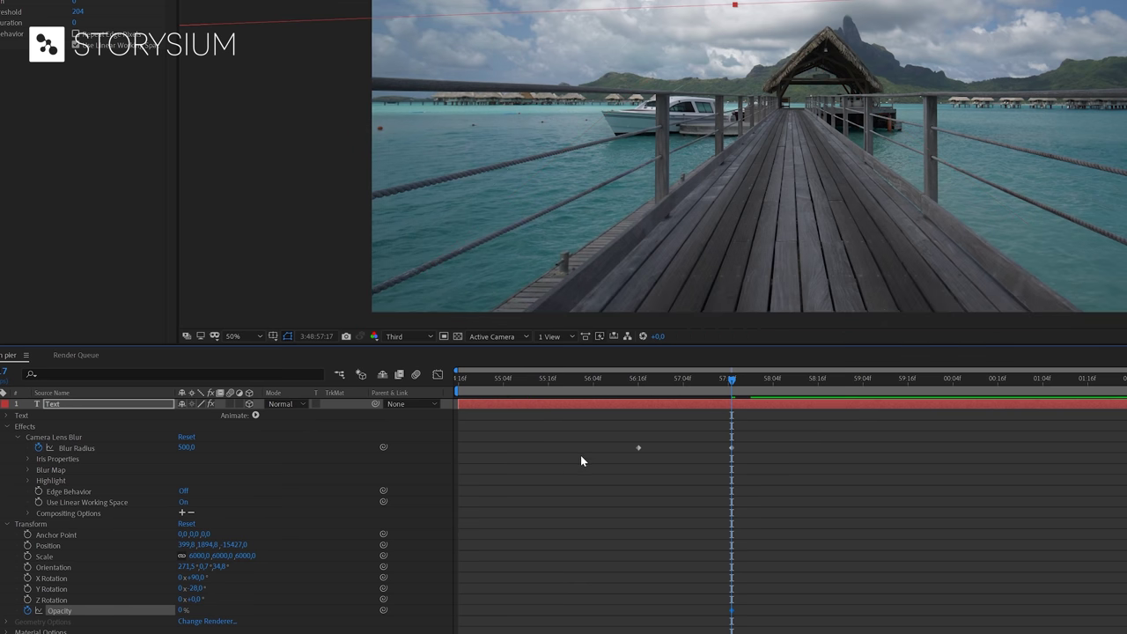
{"action": "left_click_drag", "start_coordinate": [727, 379], "coordinate": [649, 380]}
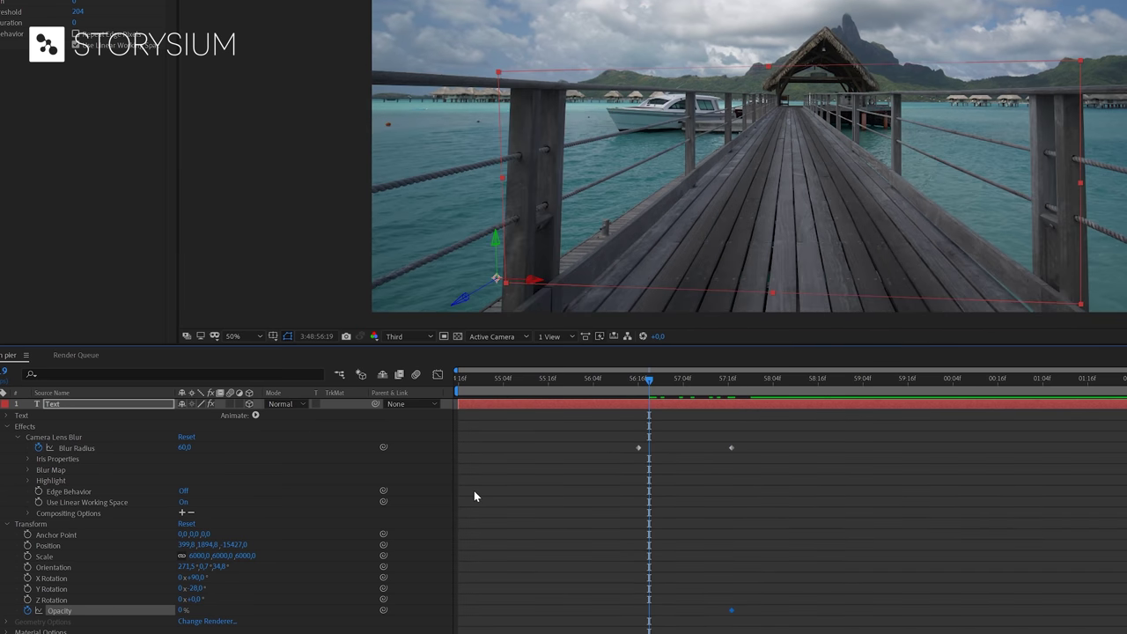
{"action": "left_click_drag", "start_coordinate": [234, 610], "coordinate": [339, 608]}
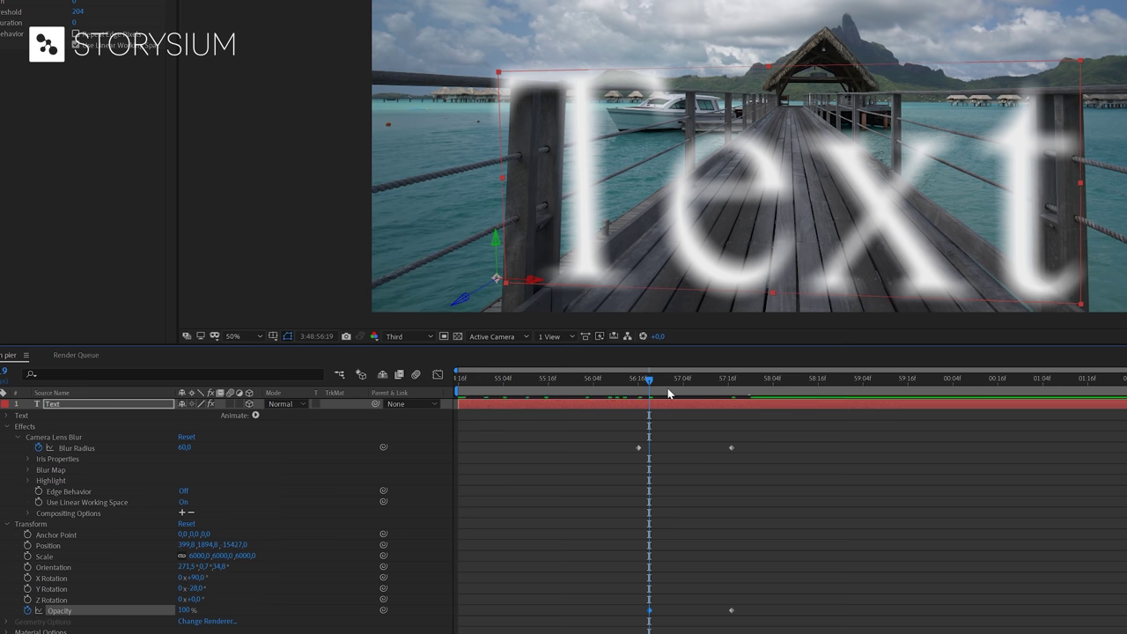
- Scrub and play back the text's blur-and-fade animation
{"action": "left_click_drag", "start_coordinate": [653, 384], "coordinate": [623, 405]}
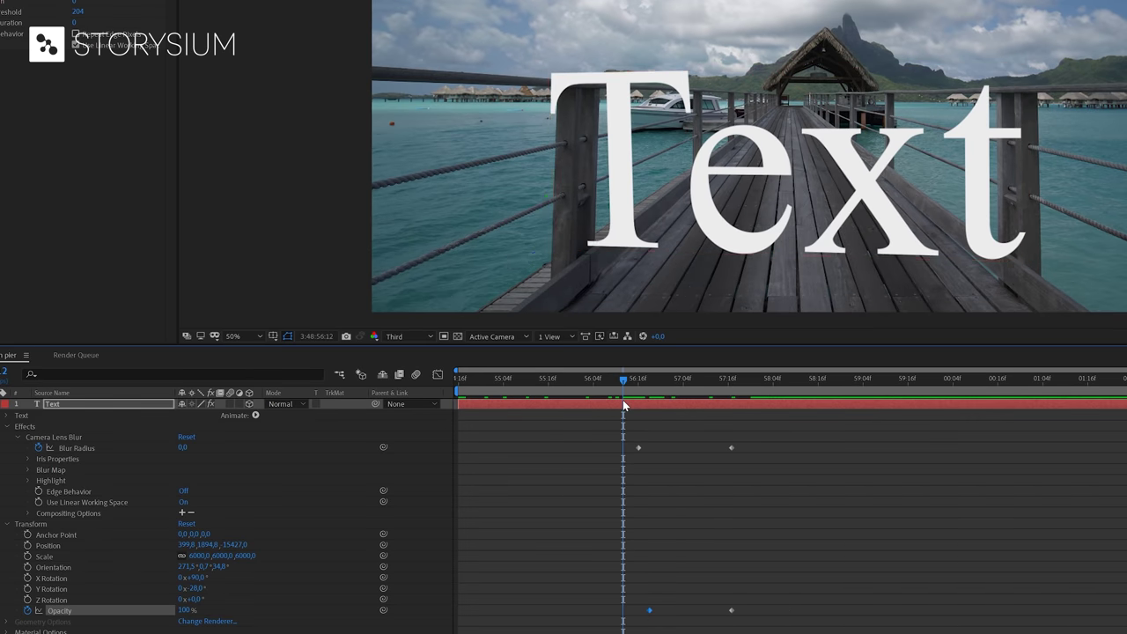
{"action": "key", "text": "space"}
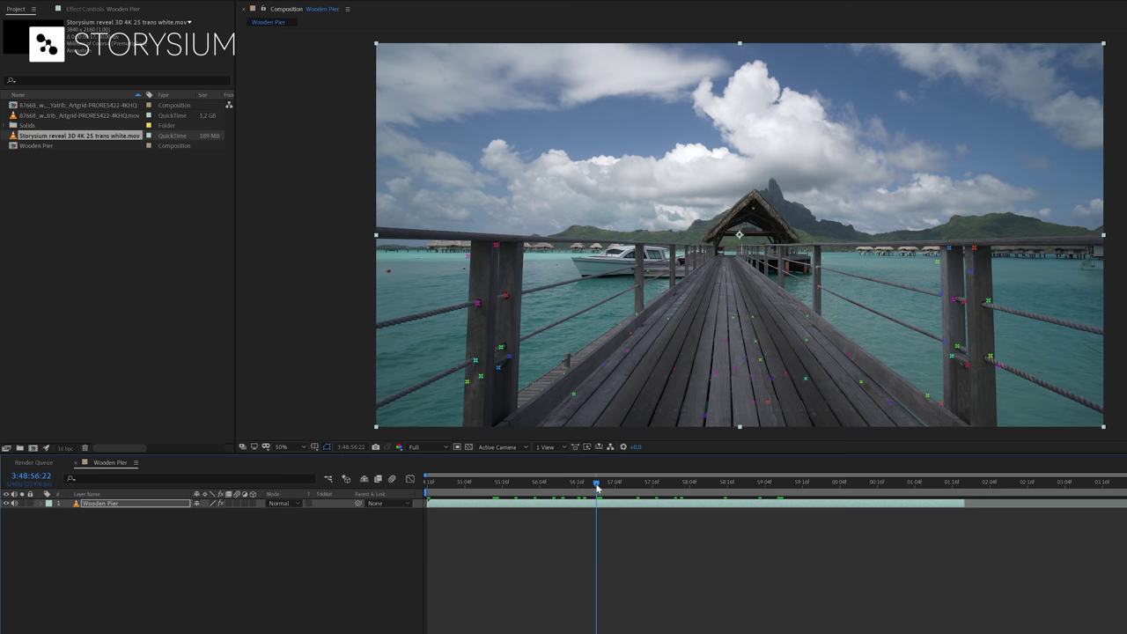
- Create a null and camera from a pier track point, then select Track Null 1
{"action": "left_click_drag", "start_coordinate": [596, 483], "coordinate": [614, 499]}
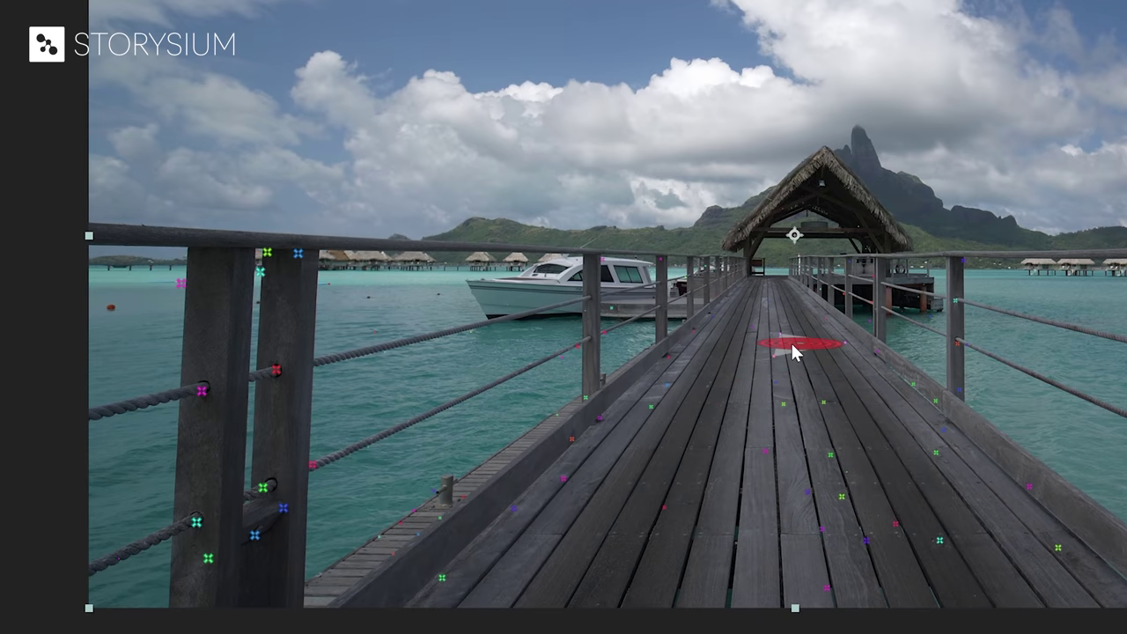
{"action": "right_click", "coordinate": [790, 340]}
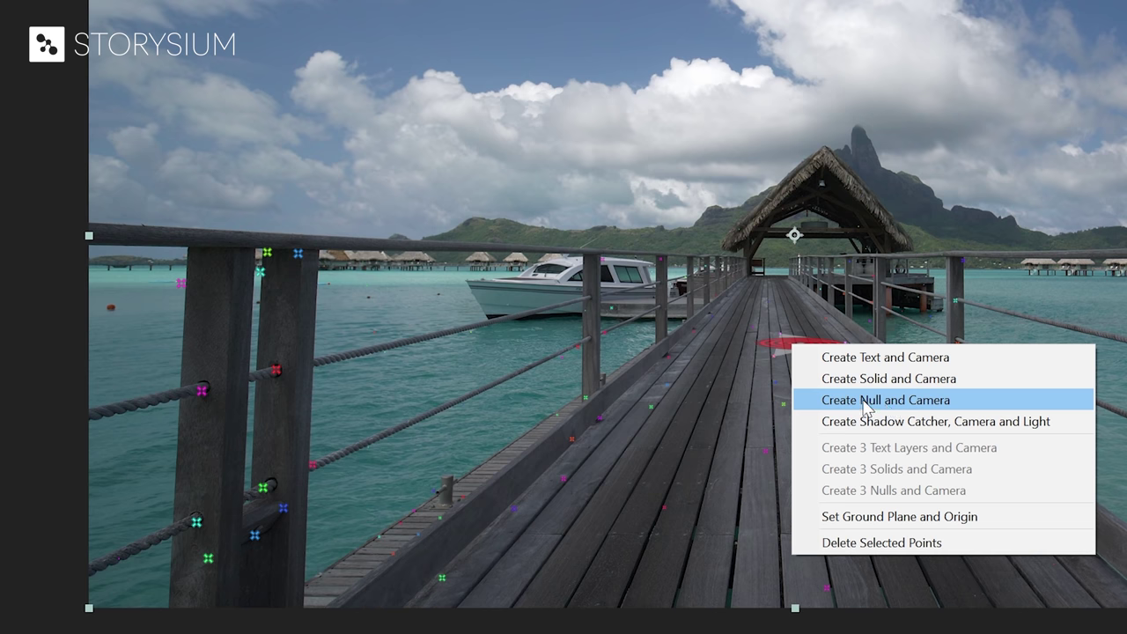
{"action": "left_click", "coordinate": [876, 402]}
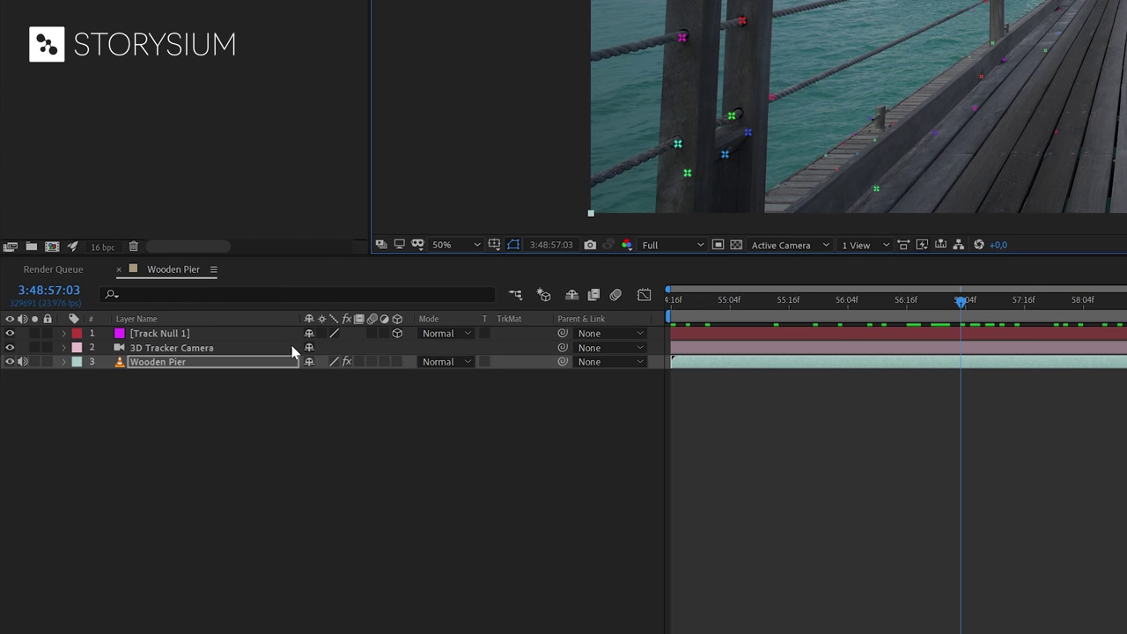
{"action": "left_click", "coordinate": [201, 349]}
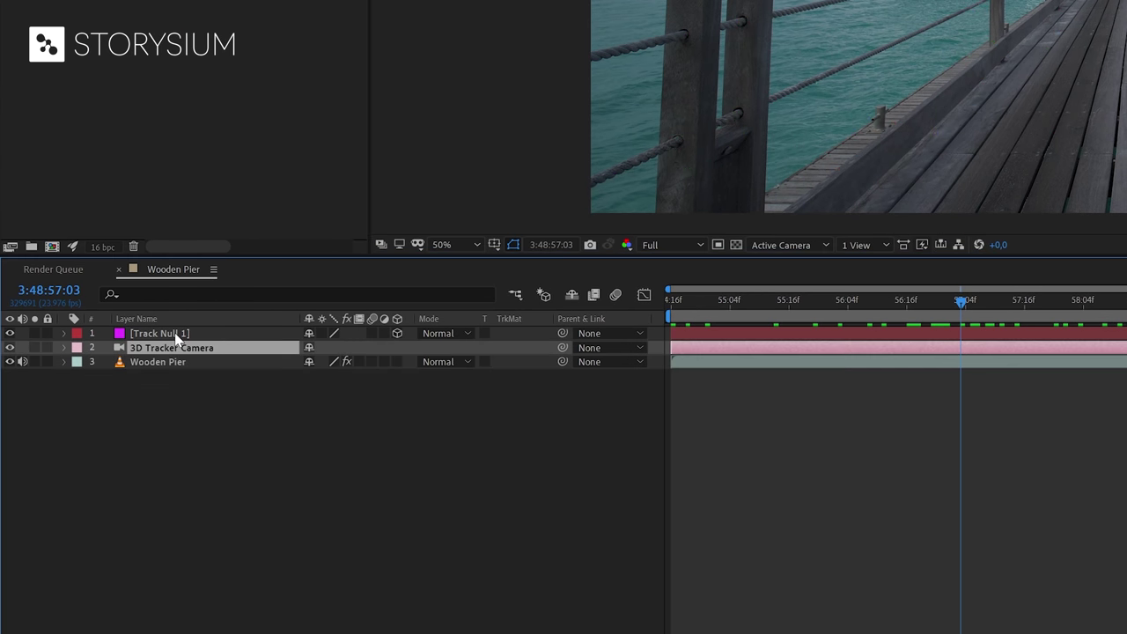
{"action": "left_click", "coordinate": [177, 337]}
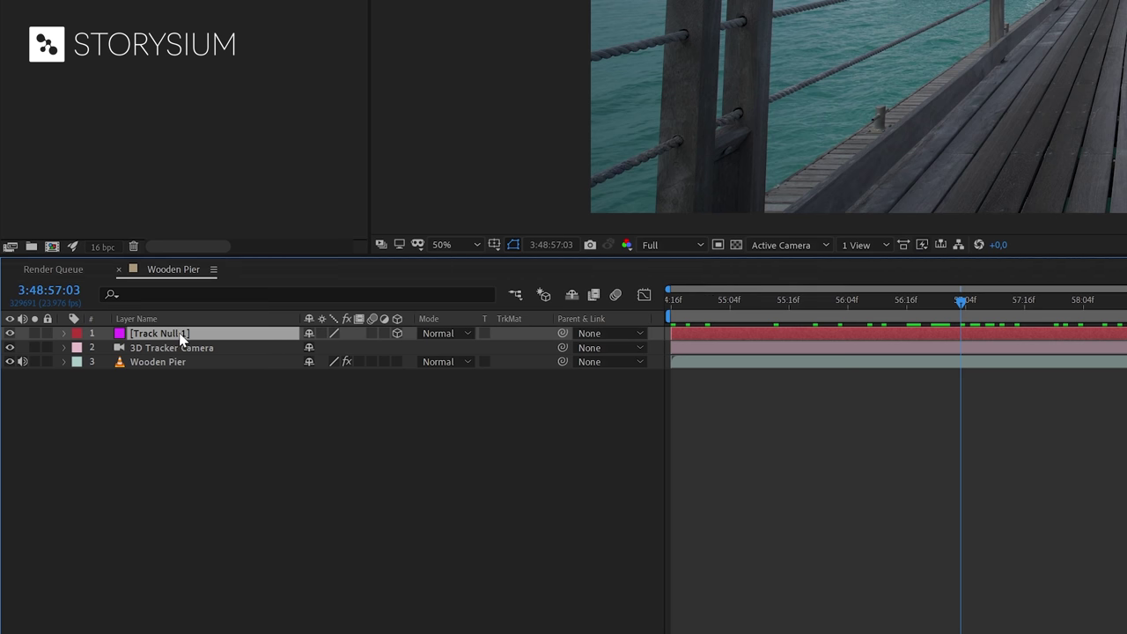
- Add the Storysium reveal footage to the composition at 56:01
{"action": "left_click_drag", "start_coordinate": [965, 302], "coordinate": [862, 312]}
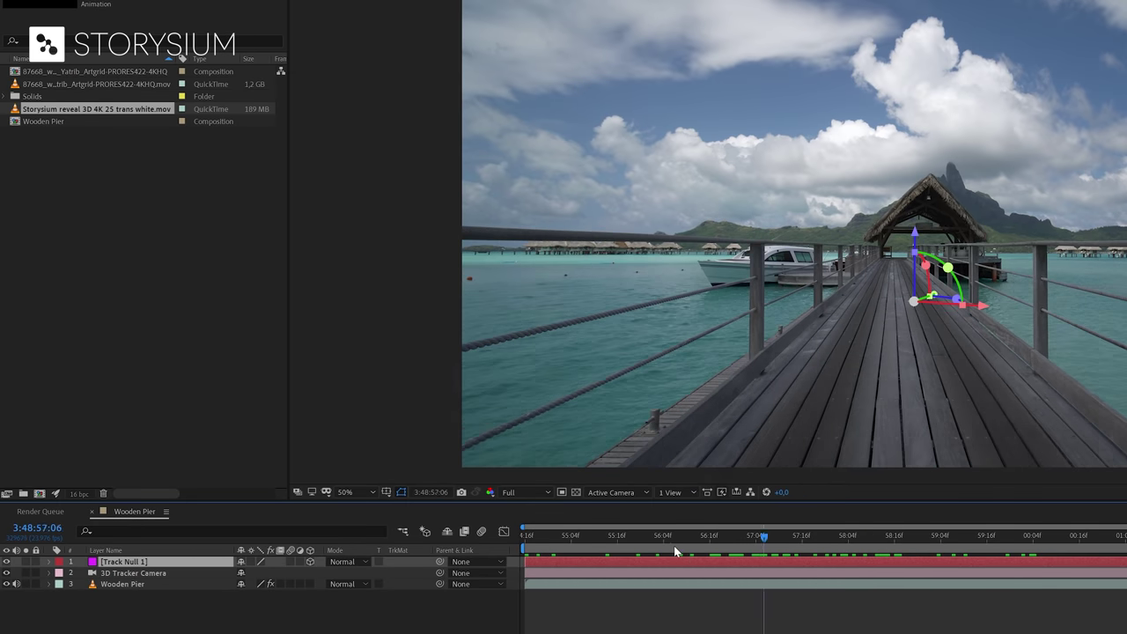
{"action": "left_click", "coordinate": [654, 546]}
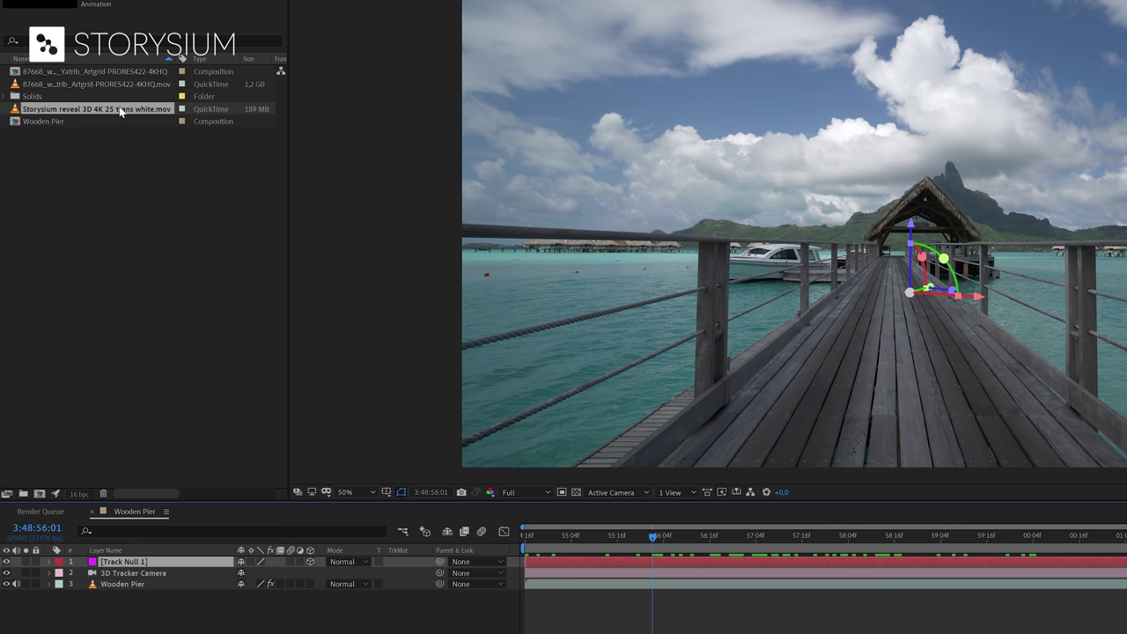
{"action": "left_click_drag", "start_coordinate": [121, 115], "coordinate": [148, 559]}
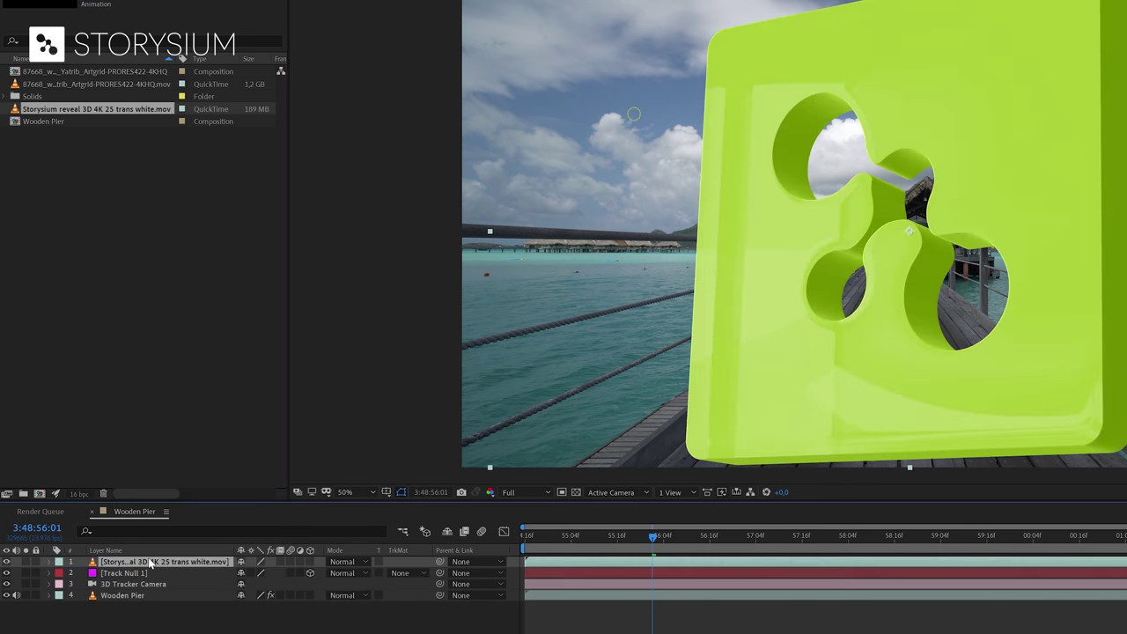
- Make the logo layer 3D and push it back toward the pier's far end
{"action": "left_click_drag", "start_coordinate": [678, 546], "coordinate": [778, 552]}
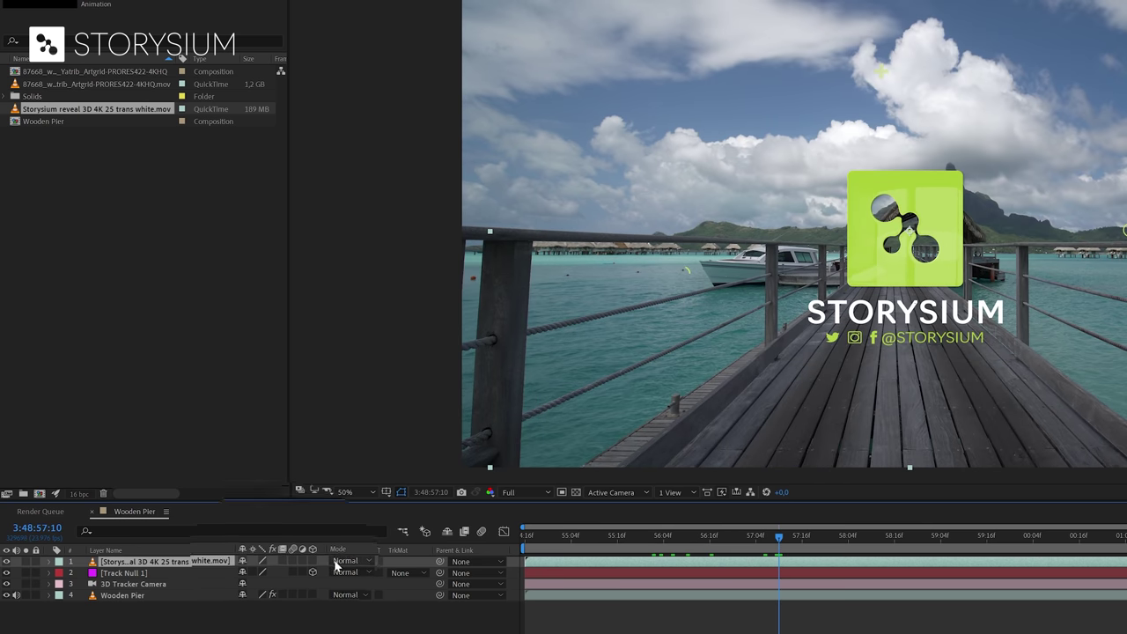
{"action": "left_click", "coordinate": [310, 561]}
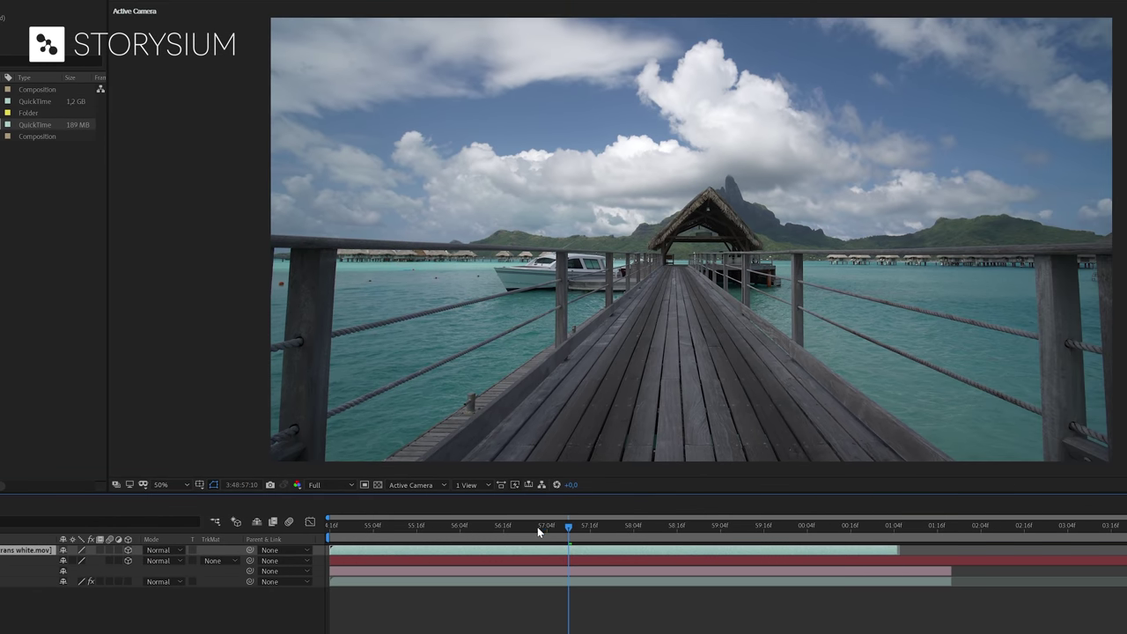
{"action": "left_click_drag", "start_coordinate": [537, 526], "coordinate": [376, 531]}
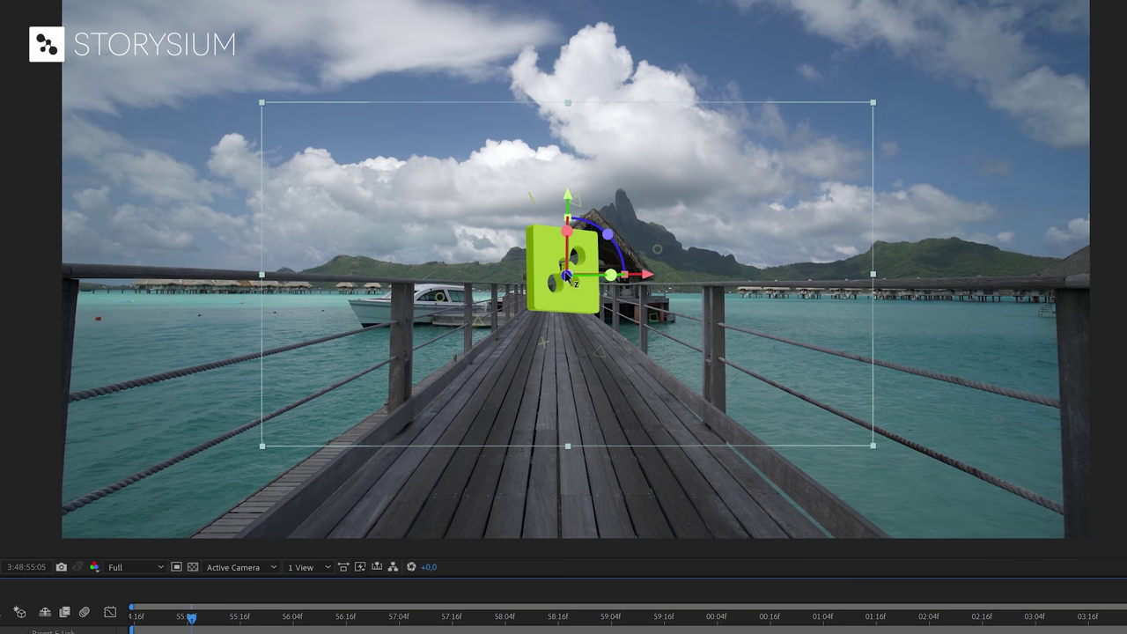
{"action": "mouse_move", "coordinate": [567, 276]}
{"action": "left_mouse_down"}
{"action": "mouse_move", "coordinate": [532, 296]}
{"action": "mouse_move", "coordinate": [573, 278]}
{"action": "mouse_move", "coordinate": [565, 276]}
{"action": "left_mouse_up"}
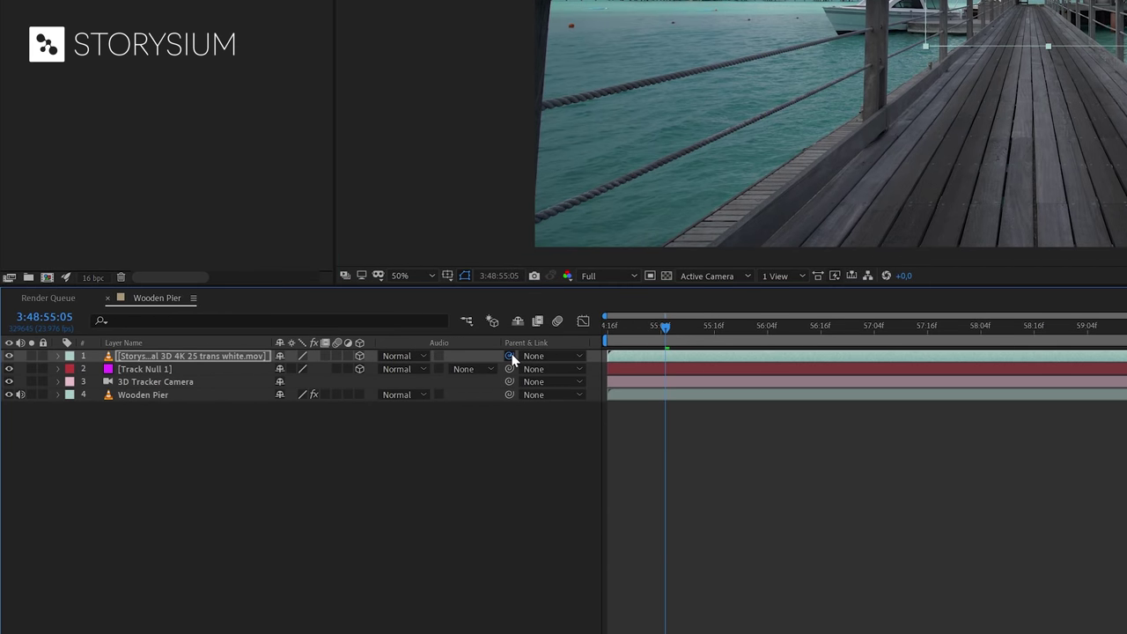
- Pick-whip the Storysium logo layer's parent to Track Null 1
{"action": "left_click_drag", "start_coordinate": [510, 357], "coordinate": [183, 373]}
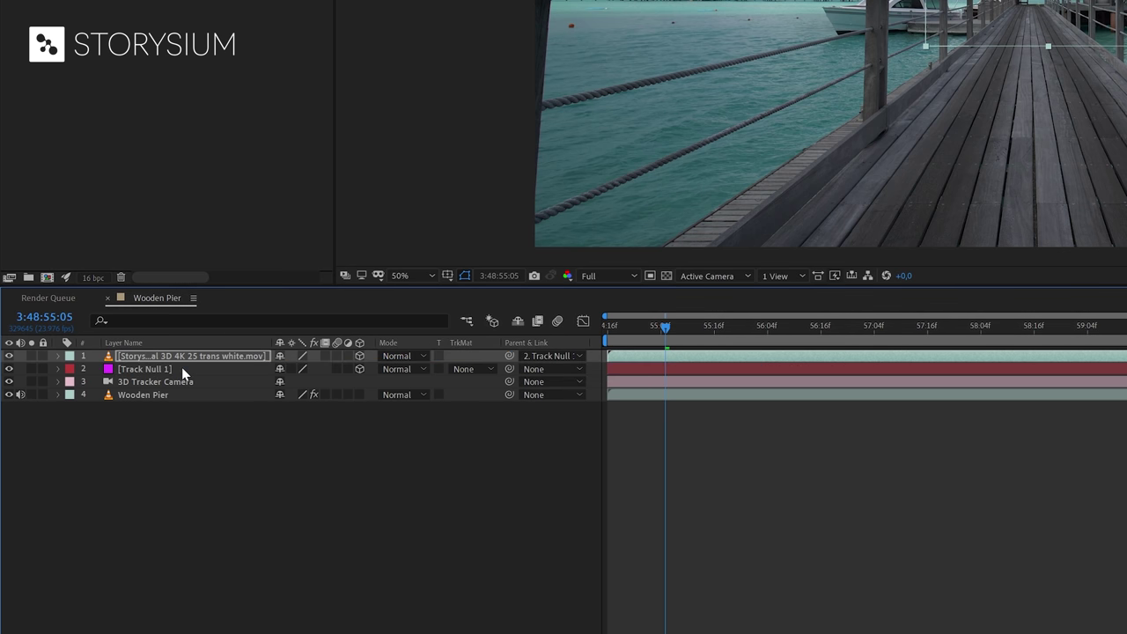